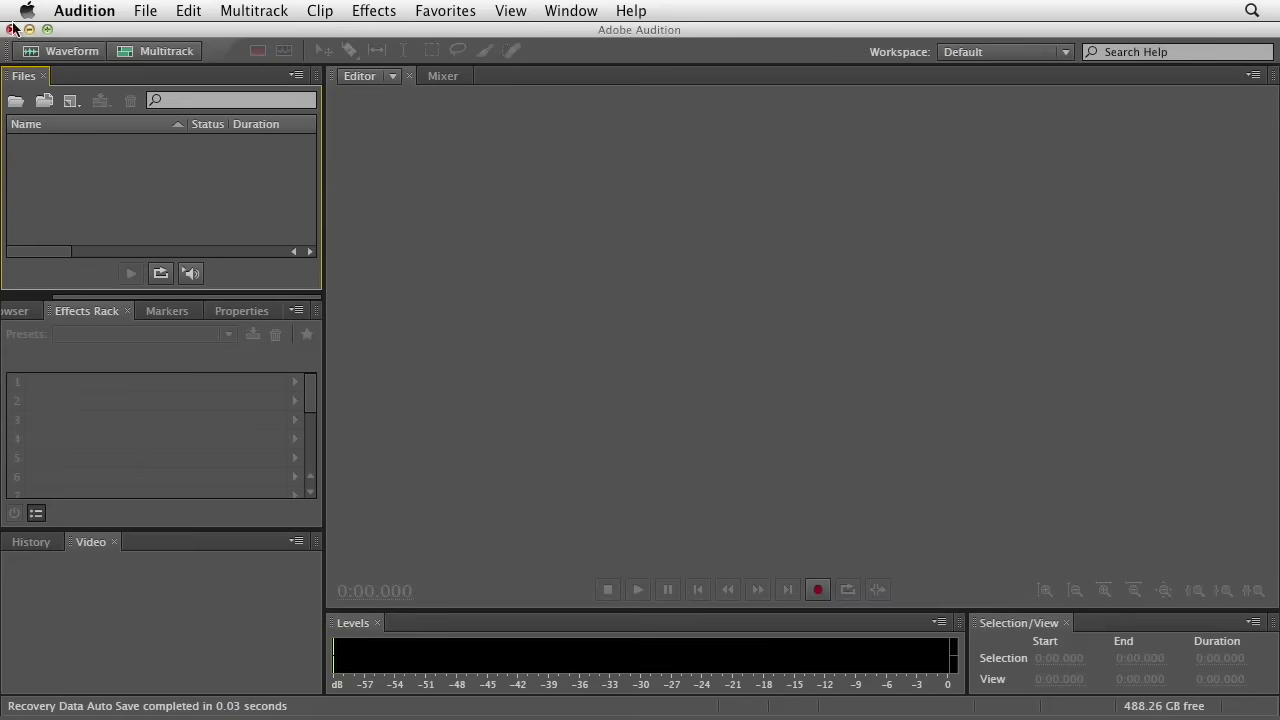
# - Keep Built-in Line Input as the recording input in Audio Hardware preferences
pyautogui.click(62, 12)
pyautogui.moveTo(144, 67)
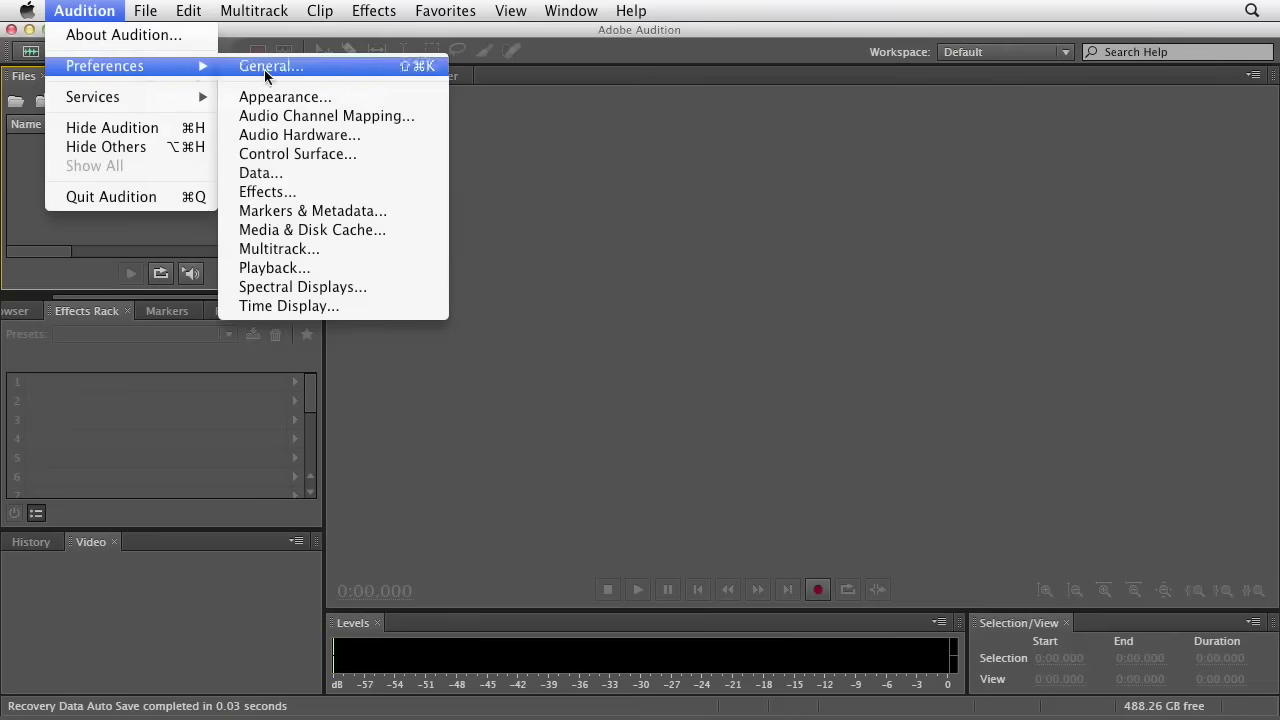
pyautogui.click(370, 139)
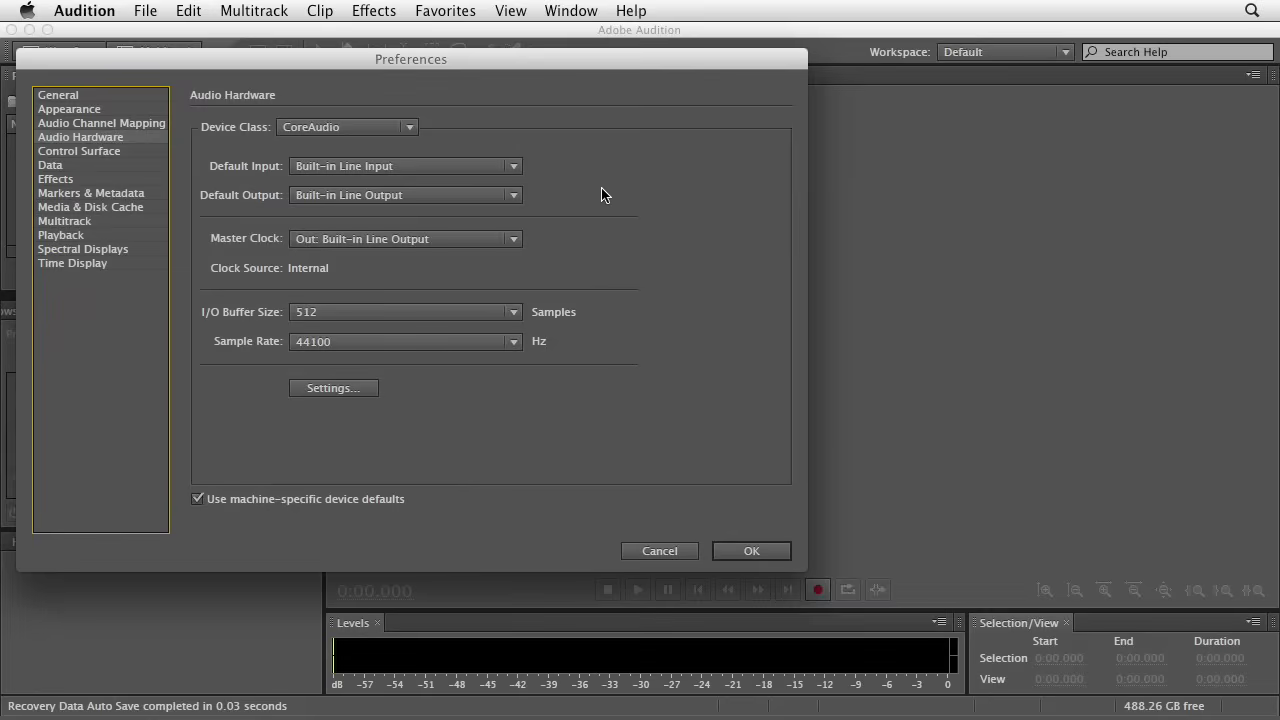
pyautogui.click(513, 166)
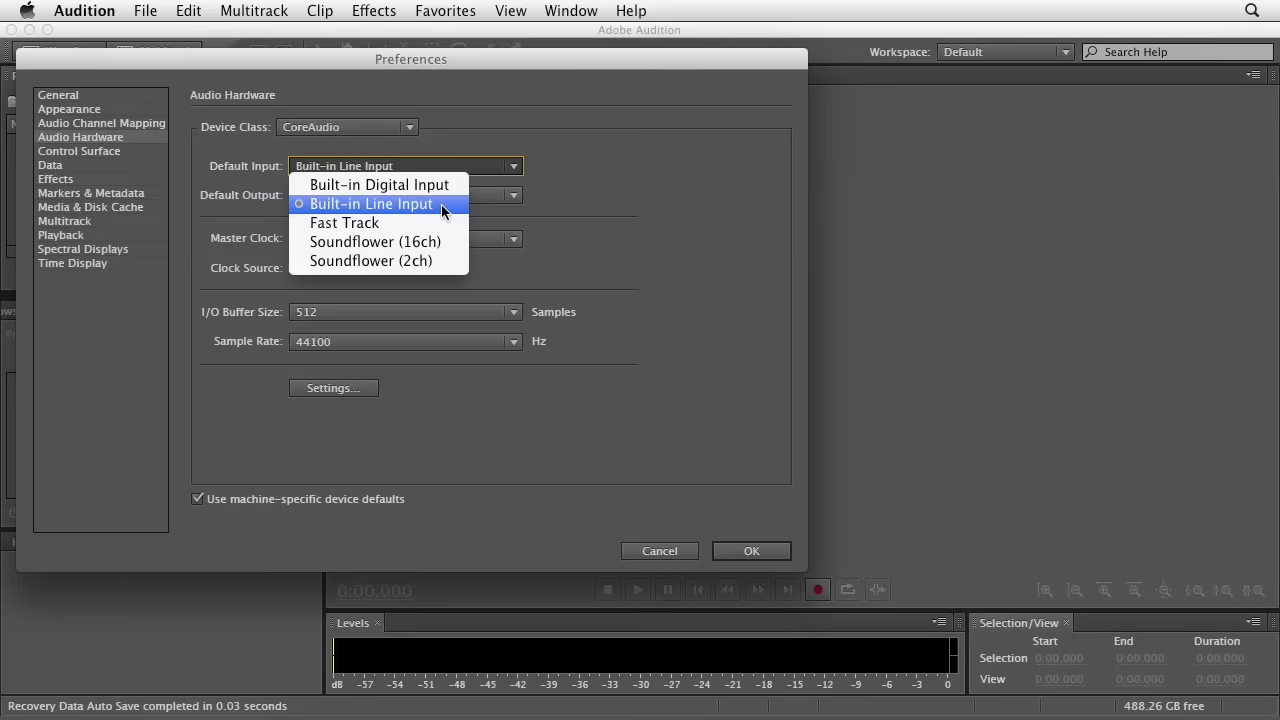
pyautogui.click(441, 204)
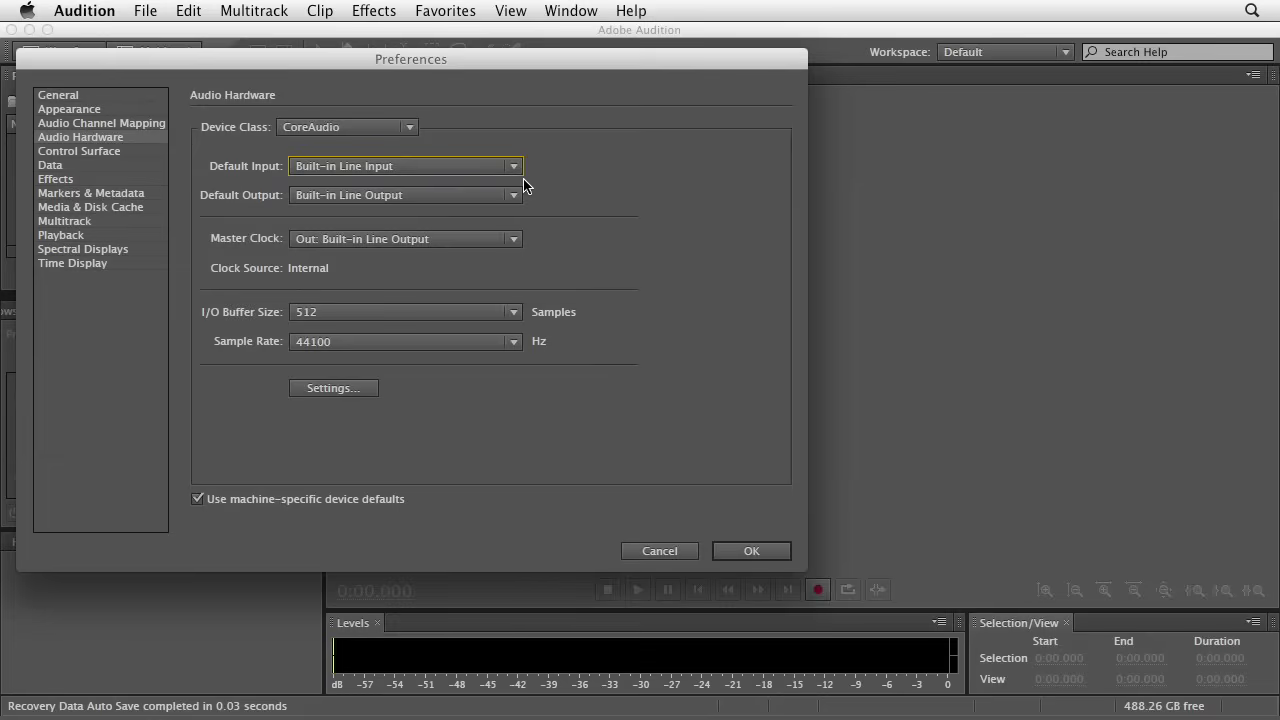
pyautogui.click(772, 557)
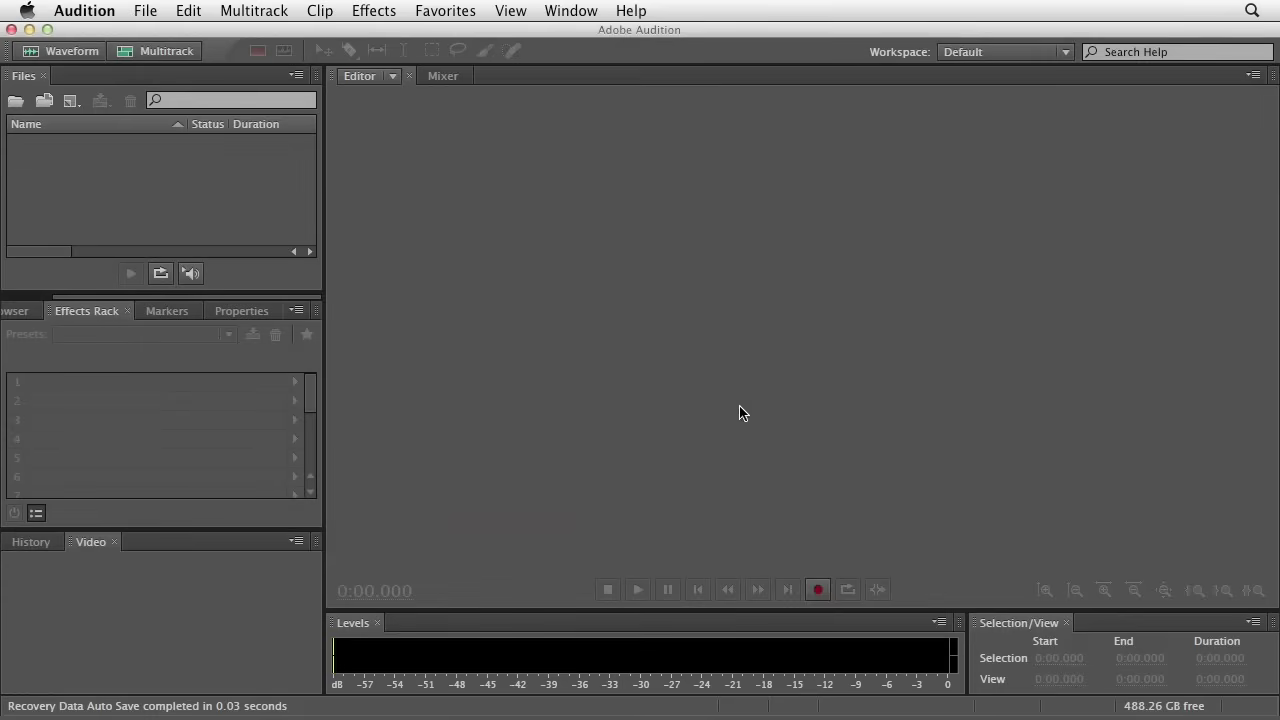
# - Create a new 44100 Hz stereo 32-bit file named 'First Recording' and begin recording
pyautogui.click(143, 10)
pyautogui.moveTo(192, 38)
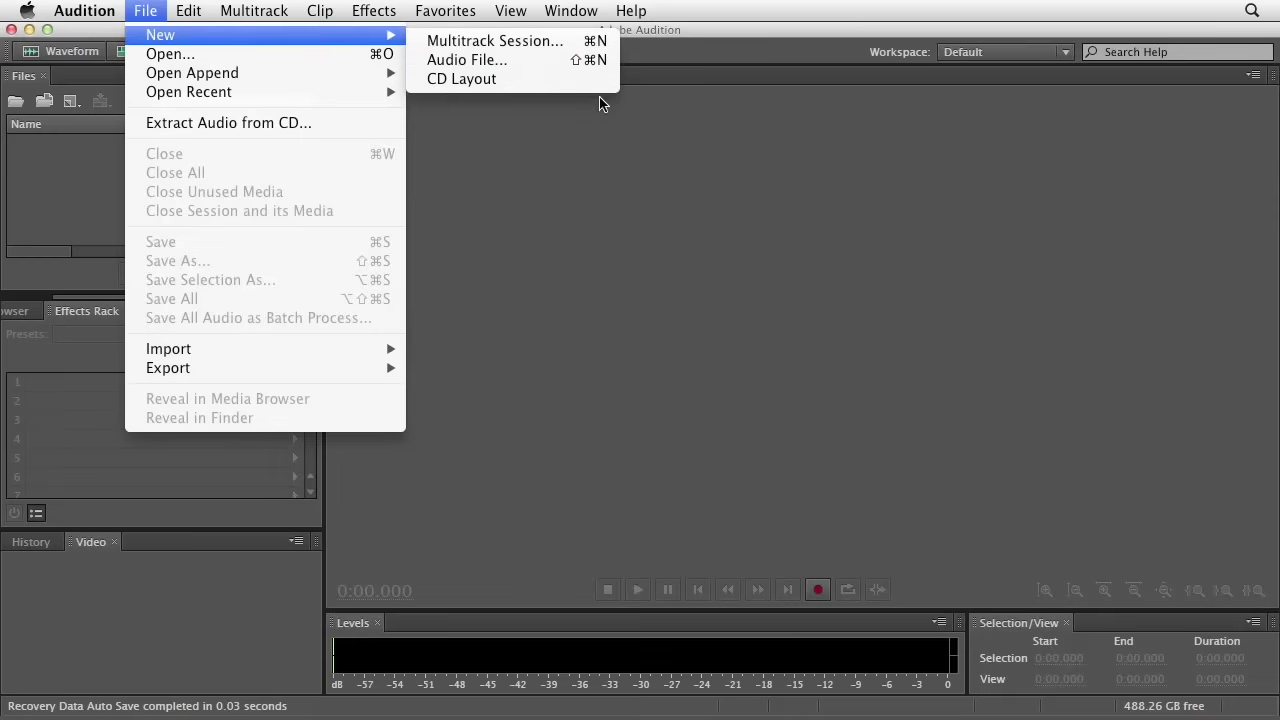
pyautogui.click(777, 446)
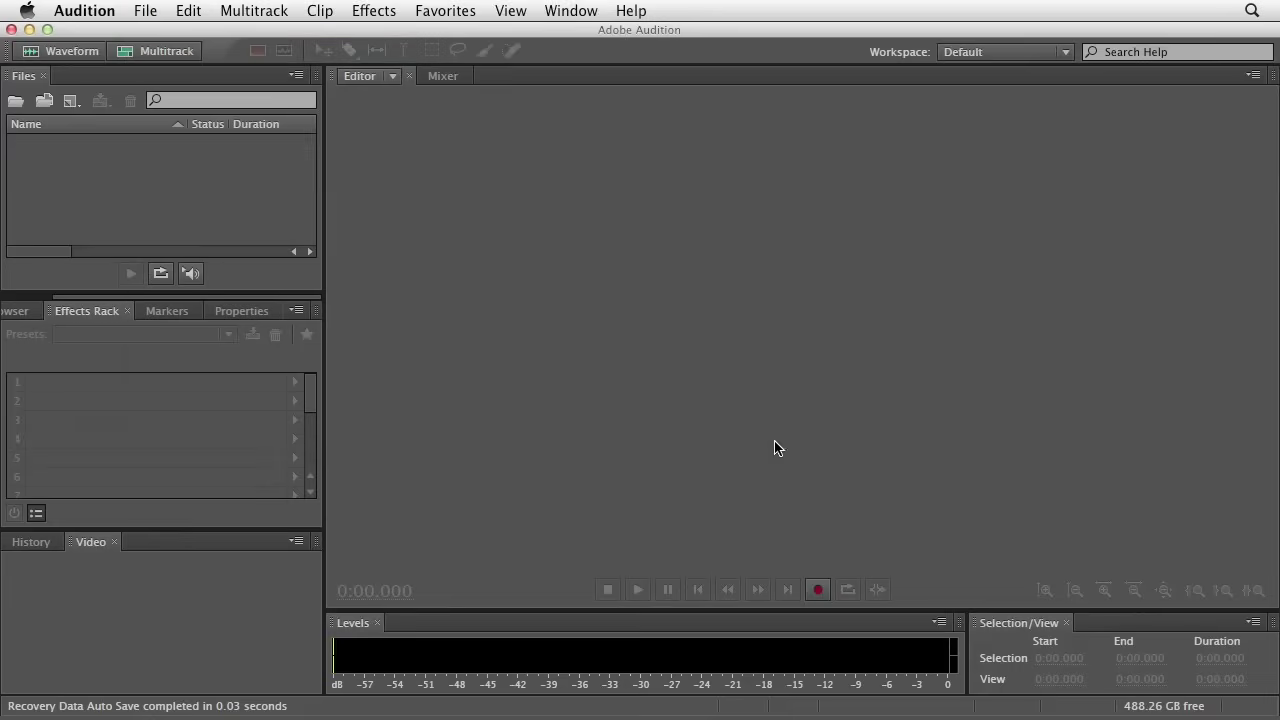
pyautogui.click(818, 591)
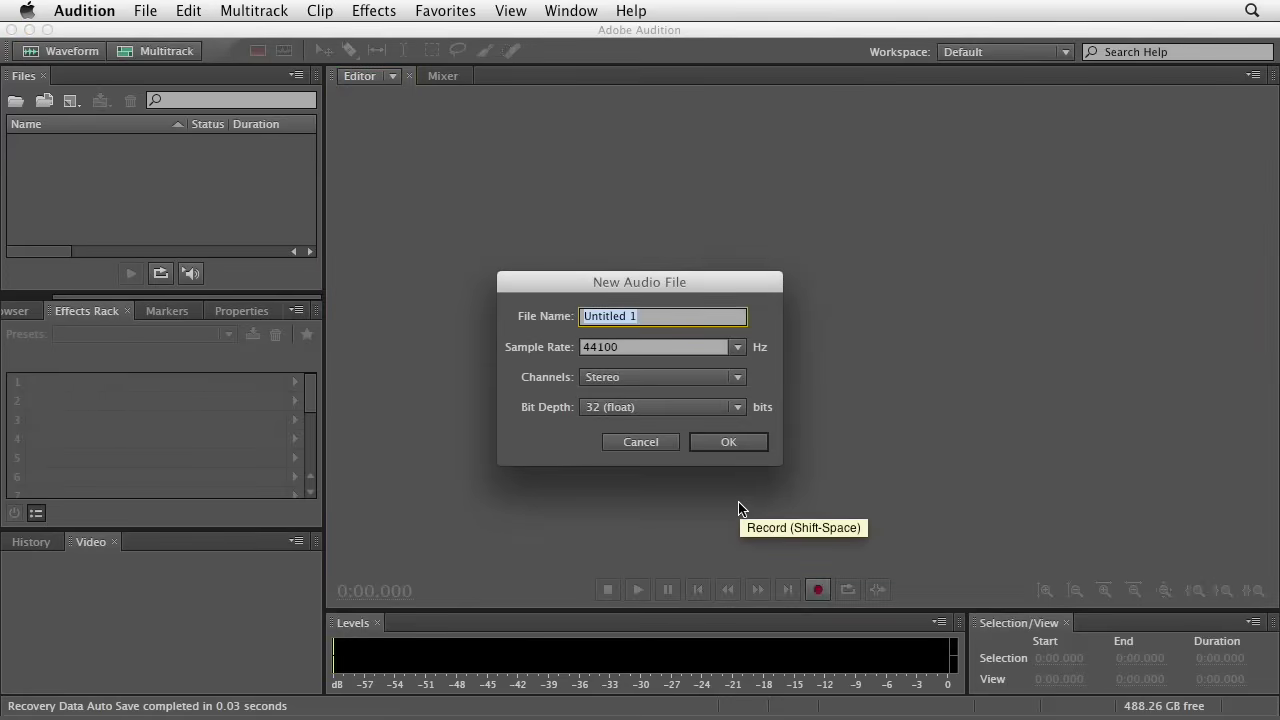
pyautogui.write('First')
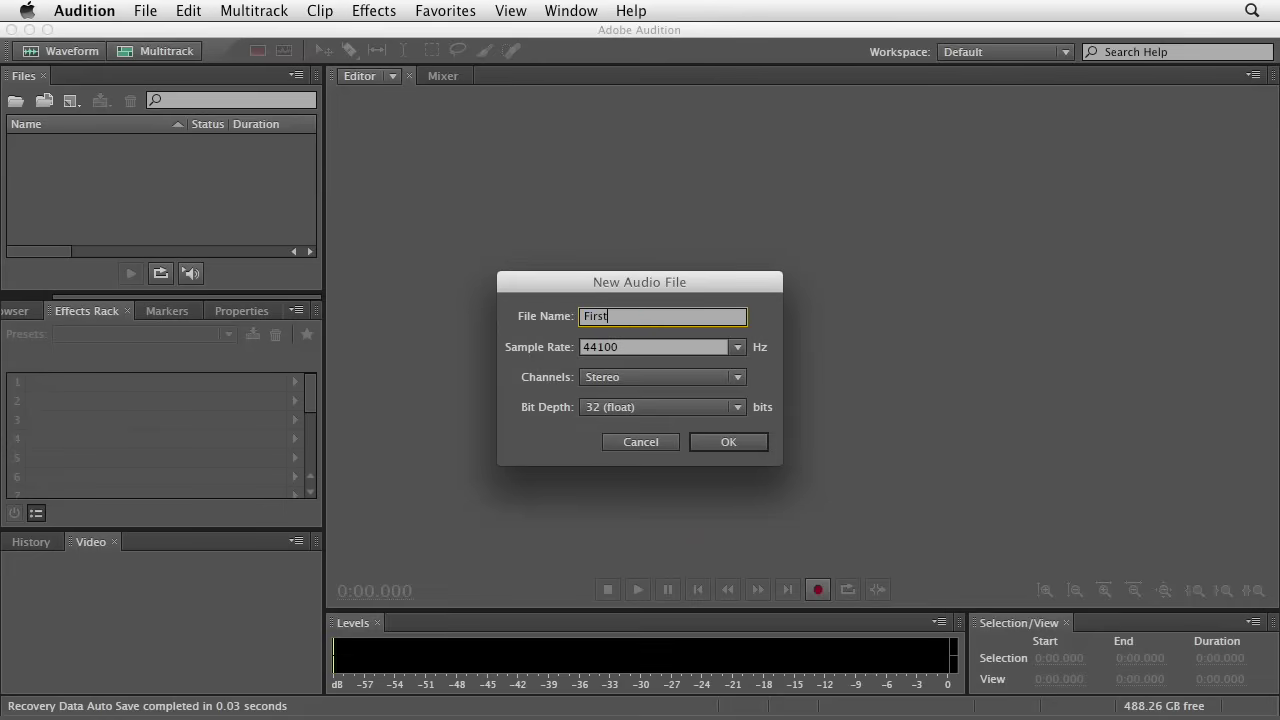
pyautogui.write(' Recording')
pyautogui.click(757, 448)
pyautogui.hotkey('shift', 'space')
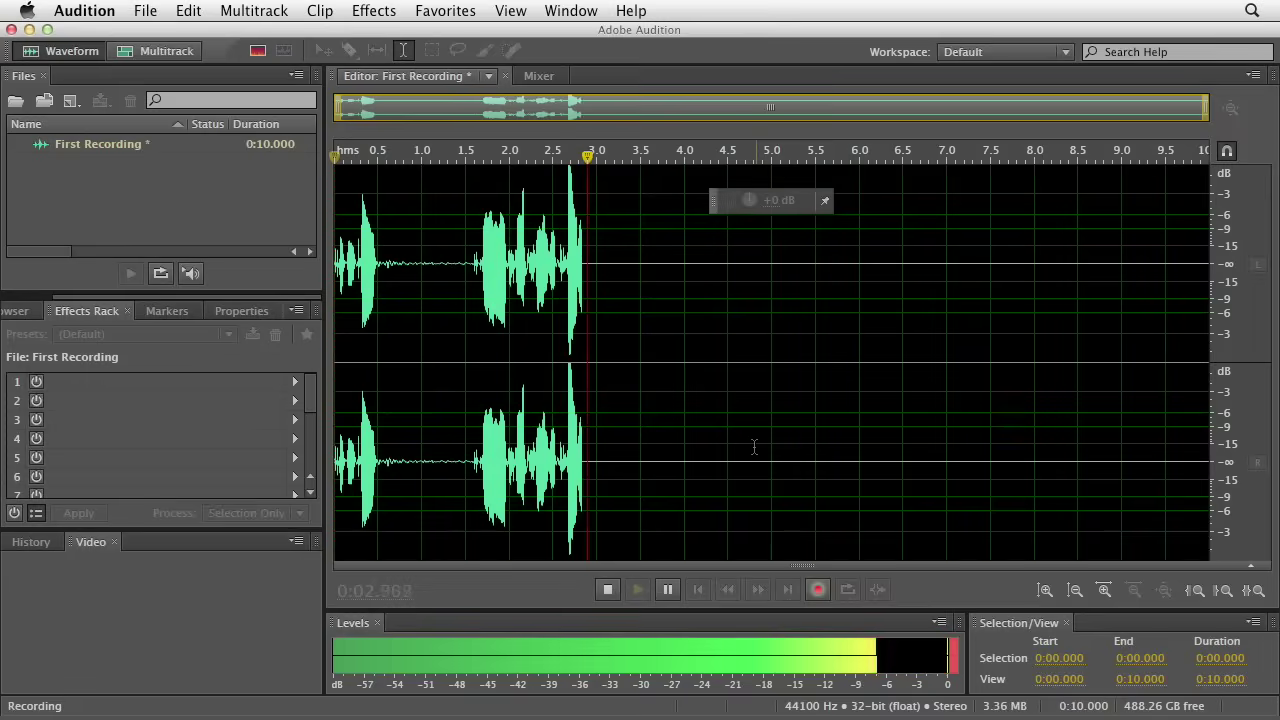
# - Stop the 4.237-second take, return the playhead to the start, and play it back
pyautogui.press('space')
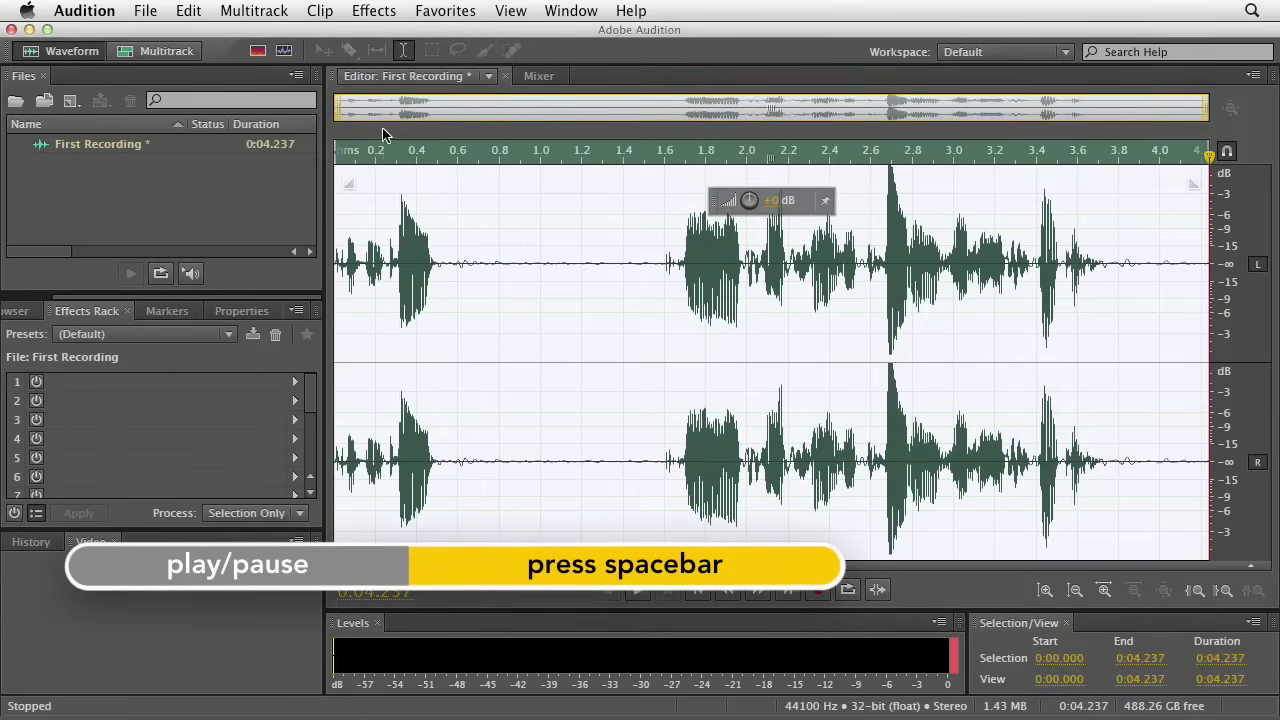
pyautogui.click(351, 155)
pyautogui.click(351, 155)
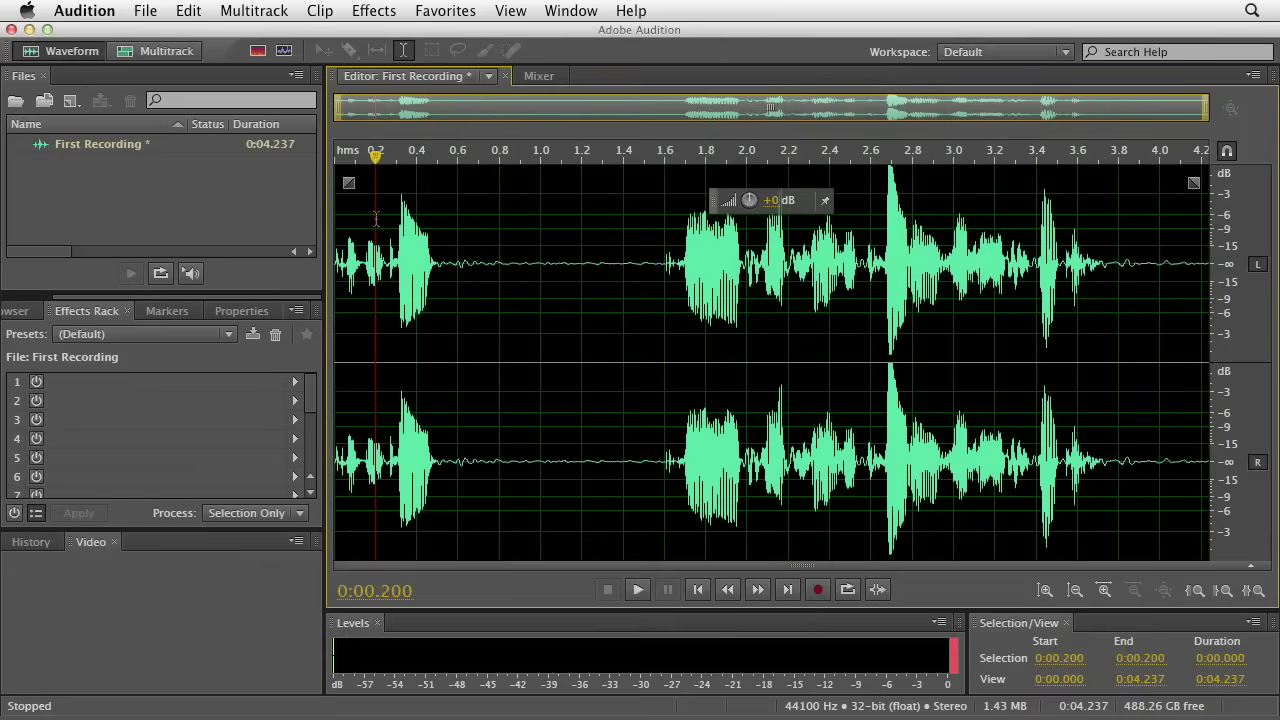
pyautogui.moveTo(375, 152); pyautogui.dragTo(330, 160)
pyautogui.press('space')
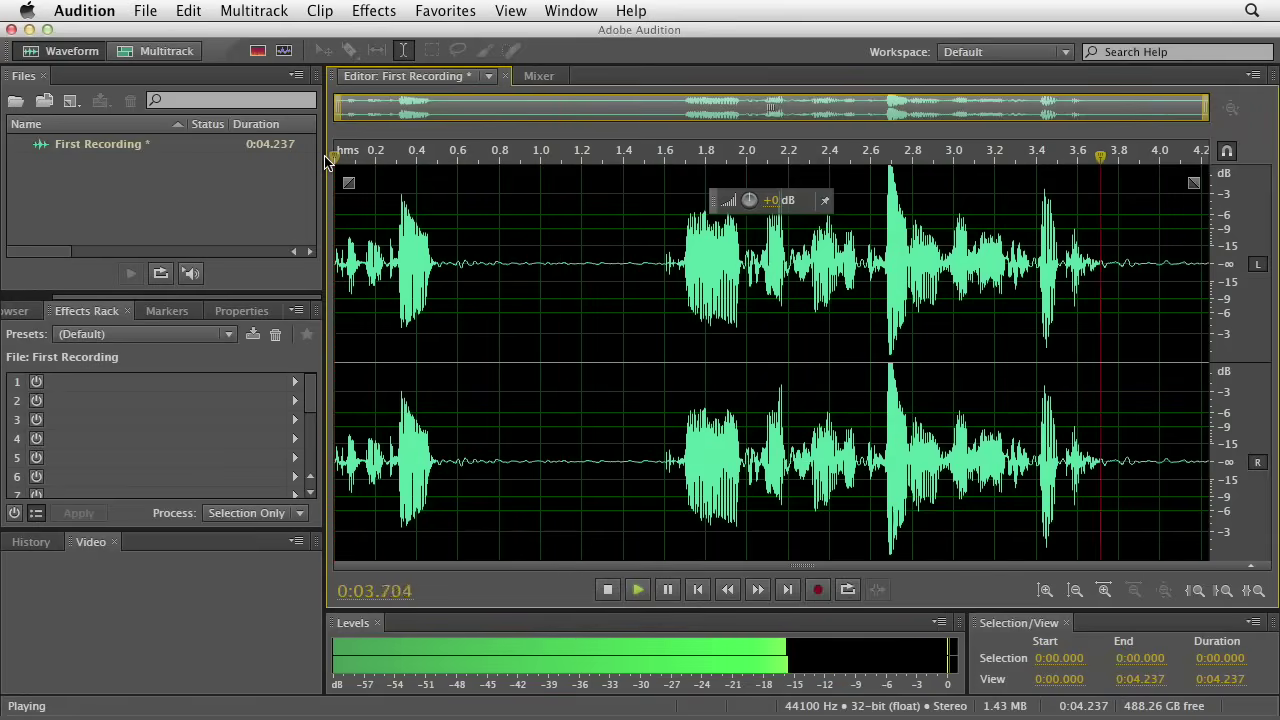
pyautogui.press('space')
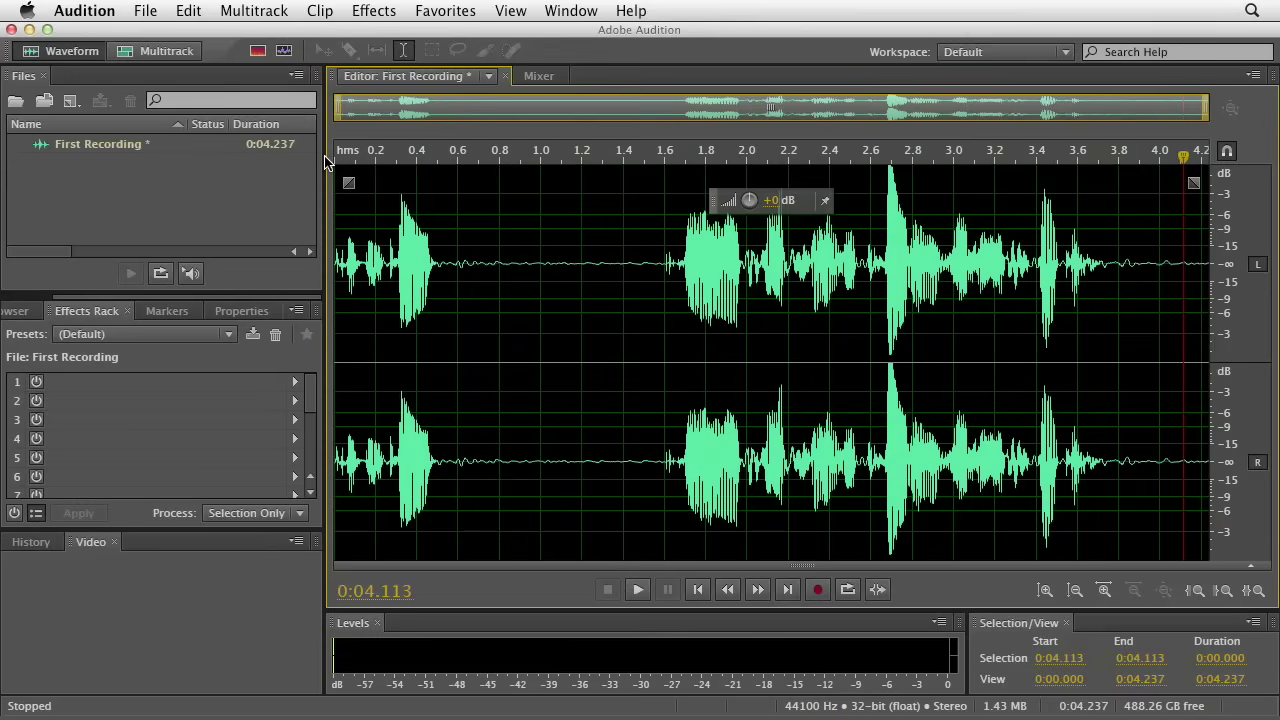
pyautogui.click(192, 10)
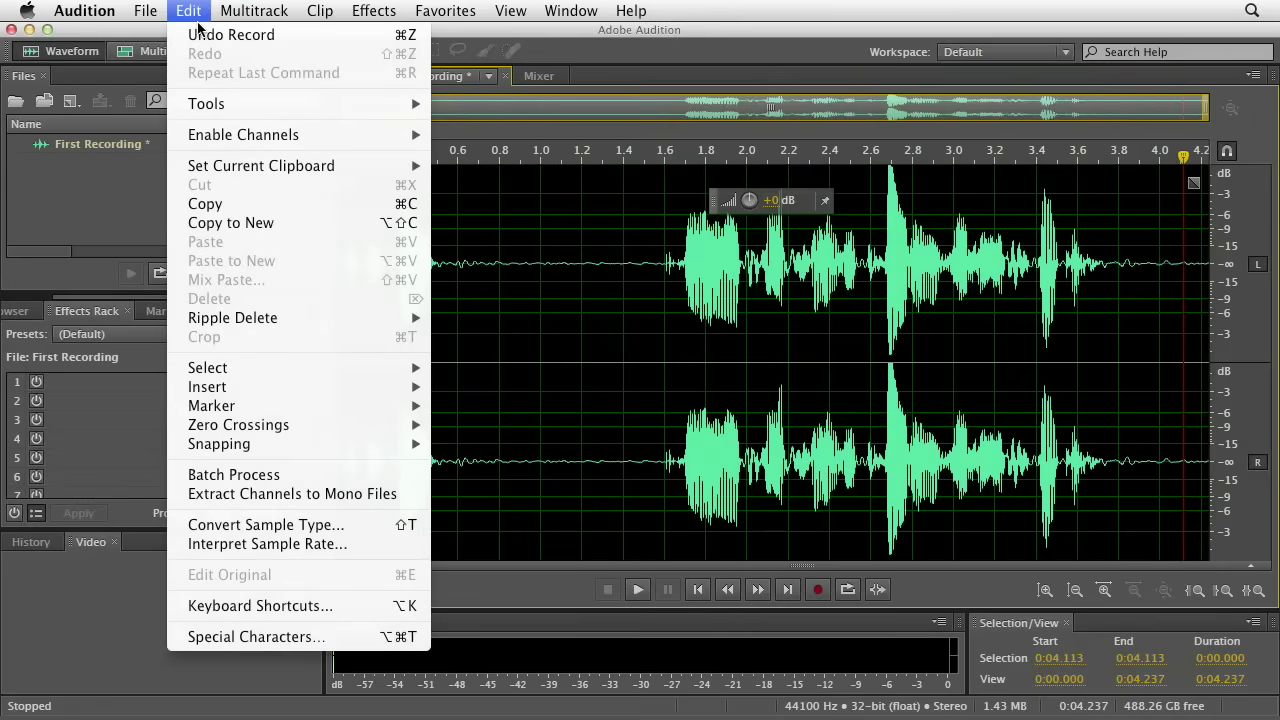
# - Select the entire recorded waveform and delete it, leaving First Recording empty
pyautogui.moveTo(338, 369)
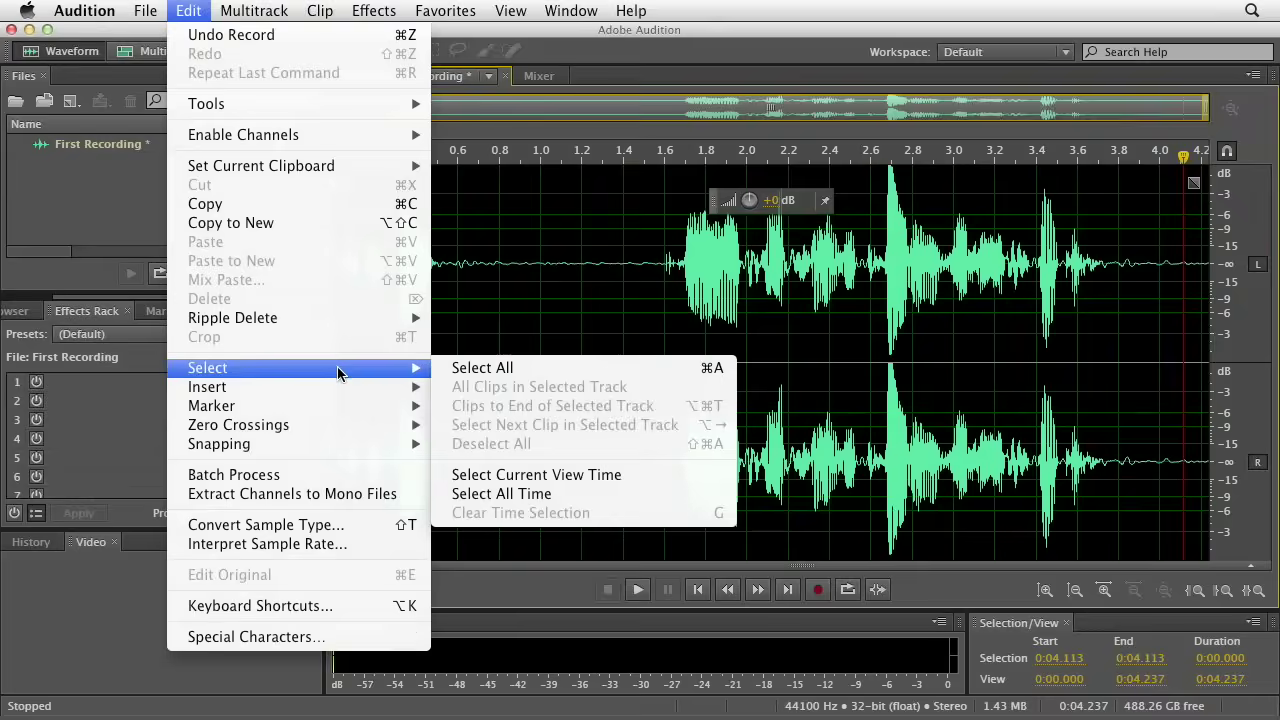
pyautogui.click(552, 371)
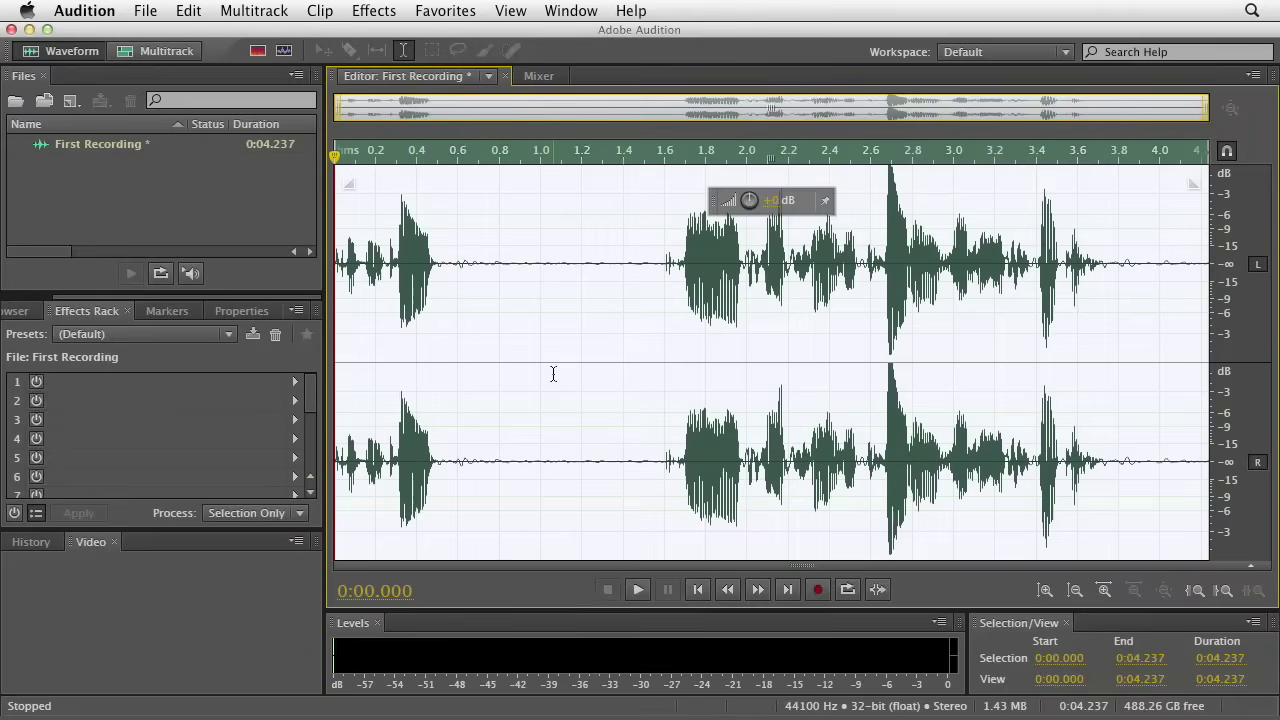
pyautogui.press('Delete')
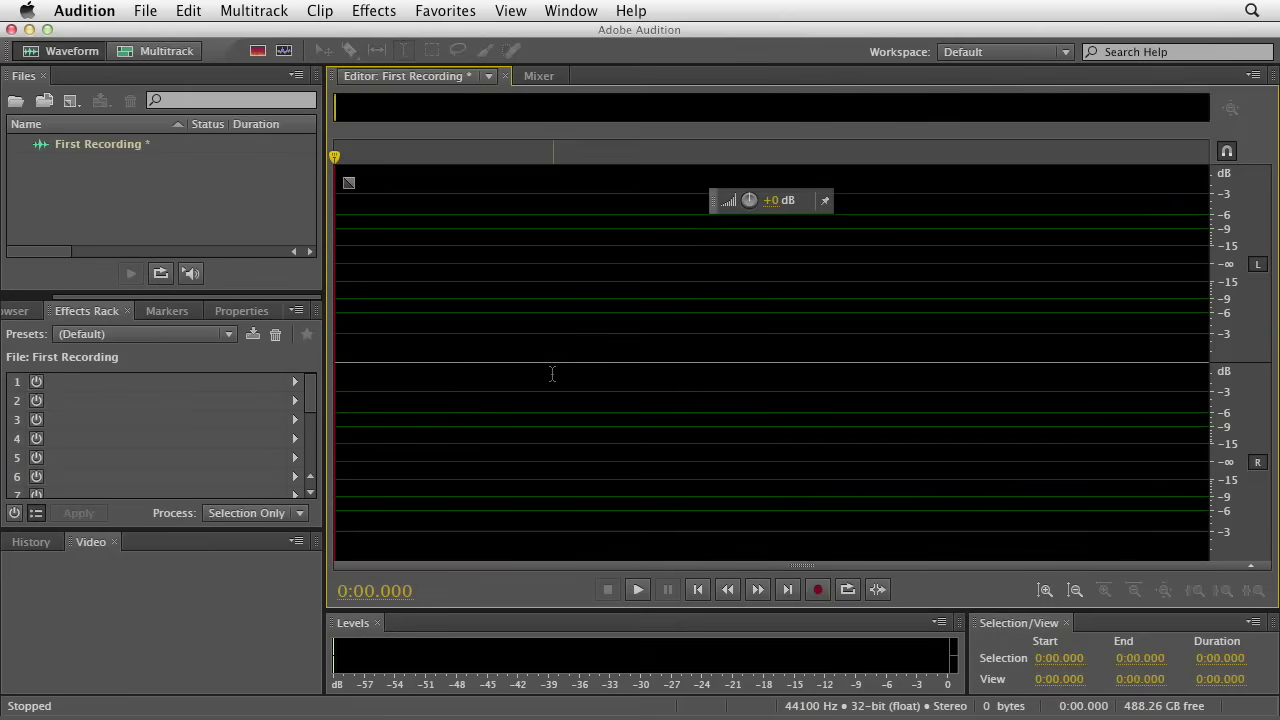
# - Record a fresh voice take into the empty file, stopping at 9.090 seconds
pyautogui.click(818, 590)
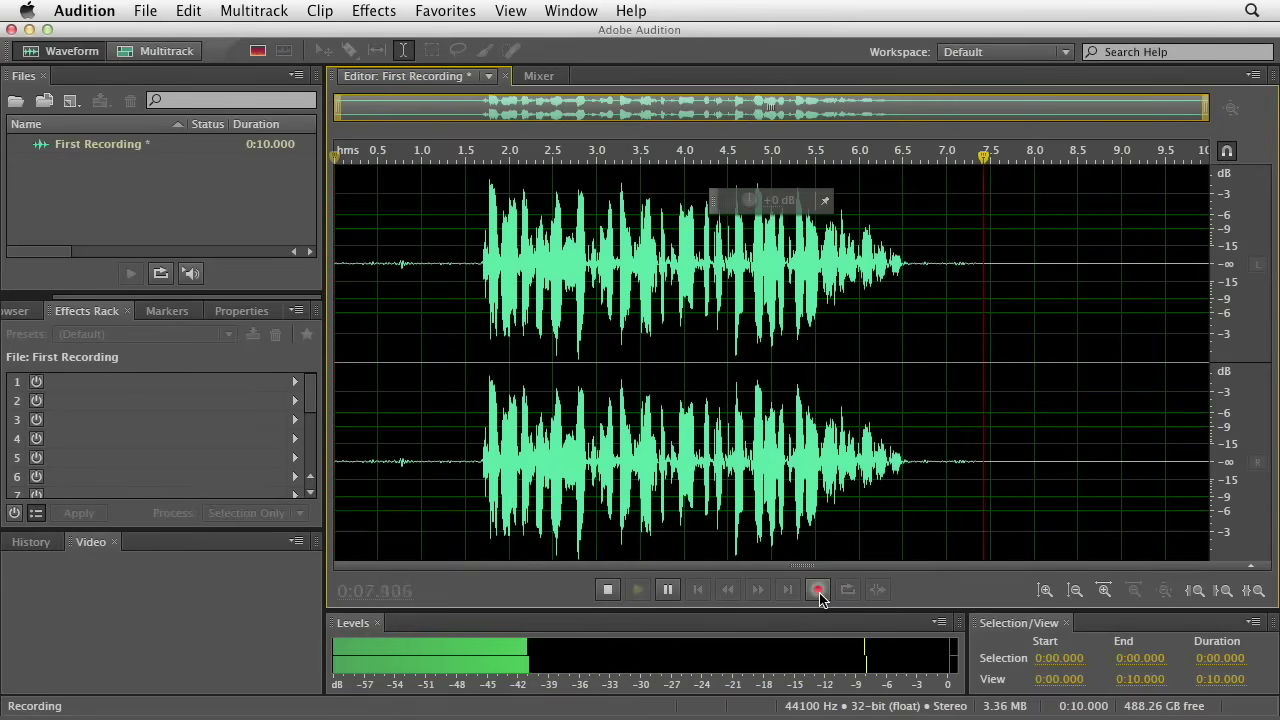
pyautogui.click(607, 590)
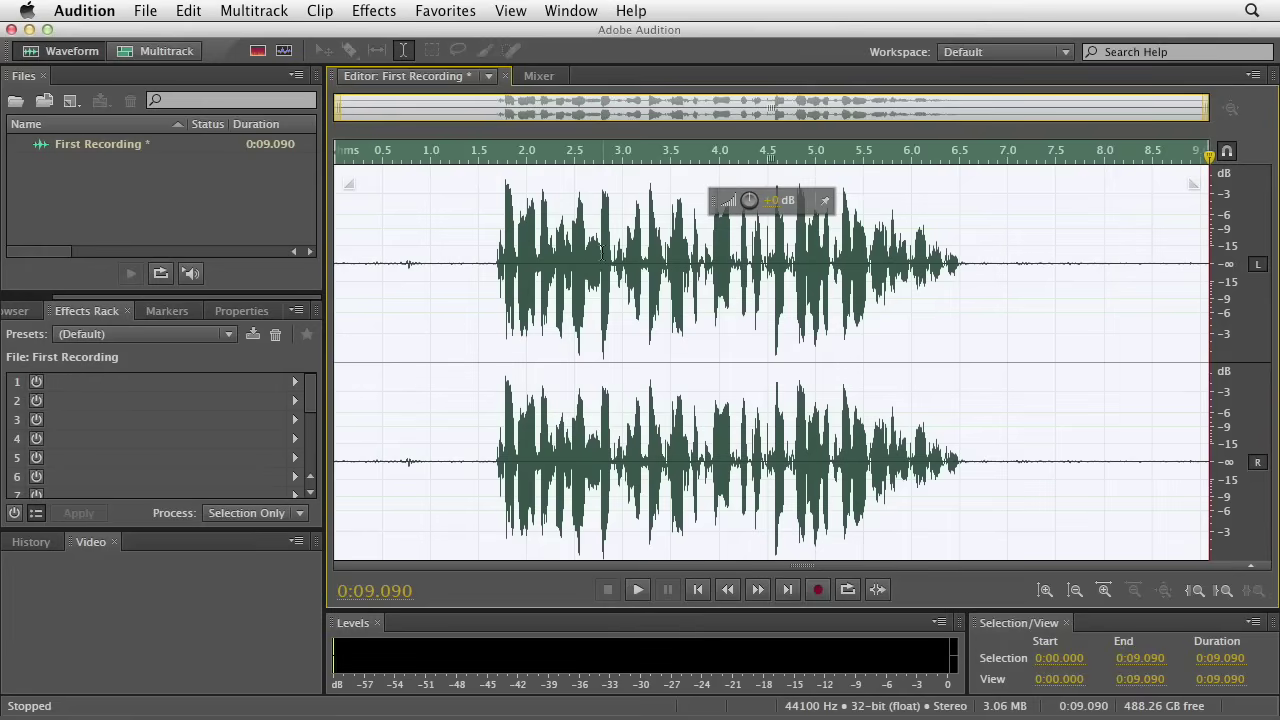
pyautogui.click(446, 153)
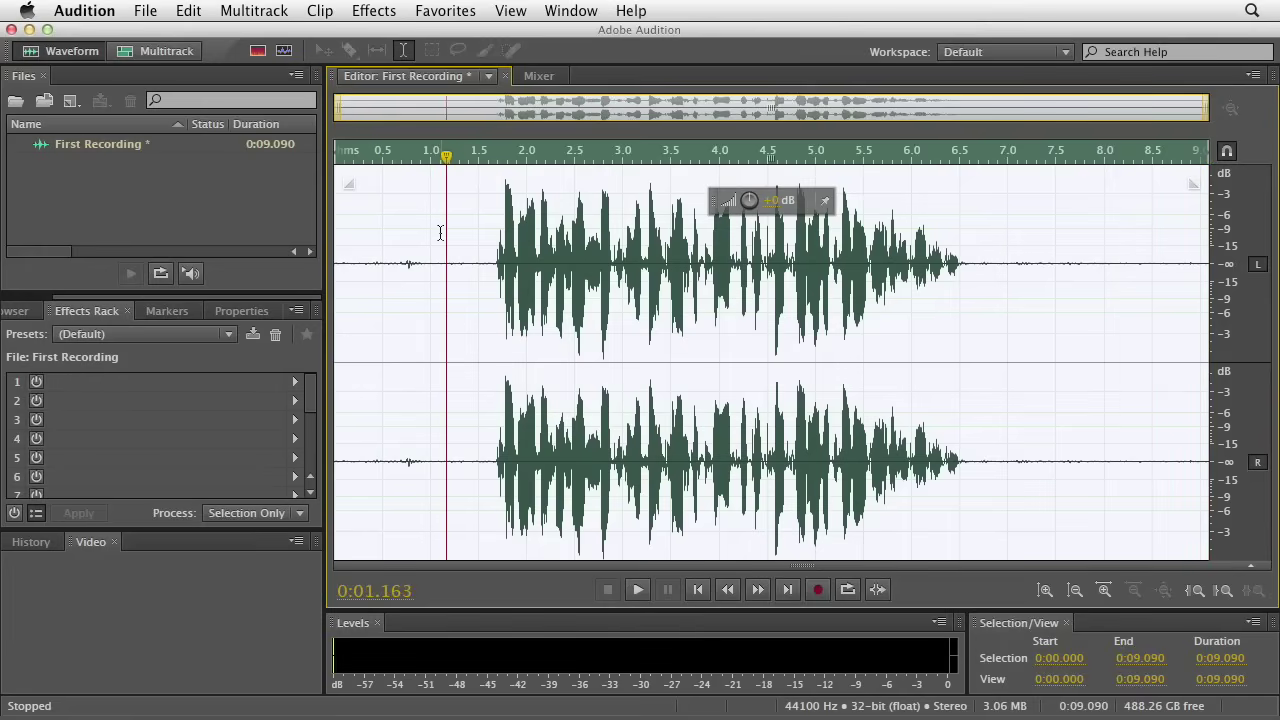
pyautogui.click(425, 310)
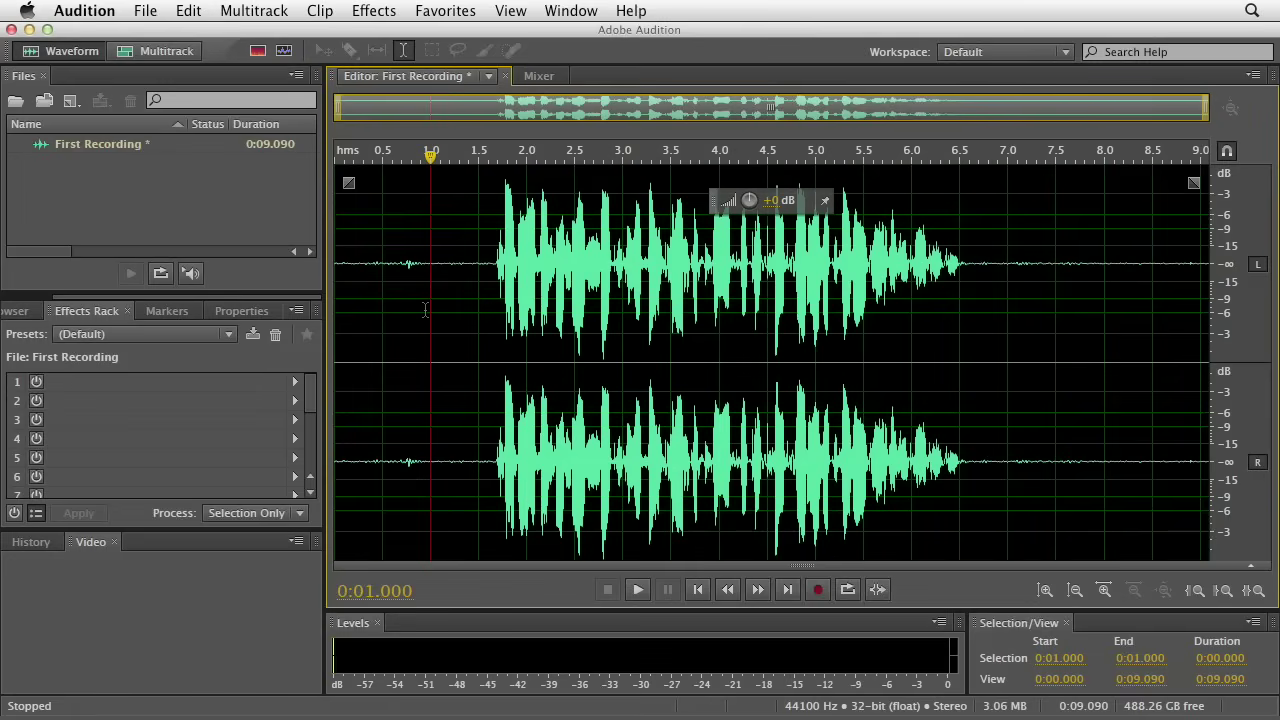
pyautogui.press('space')
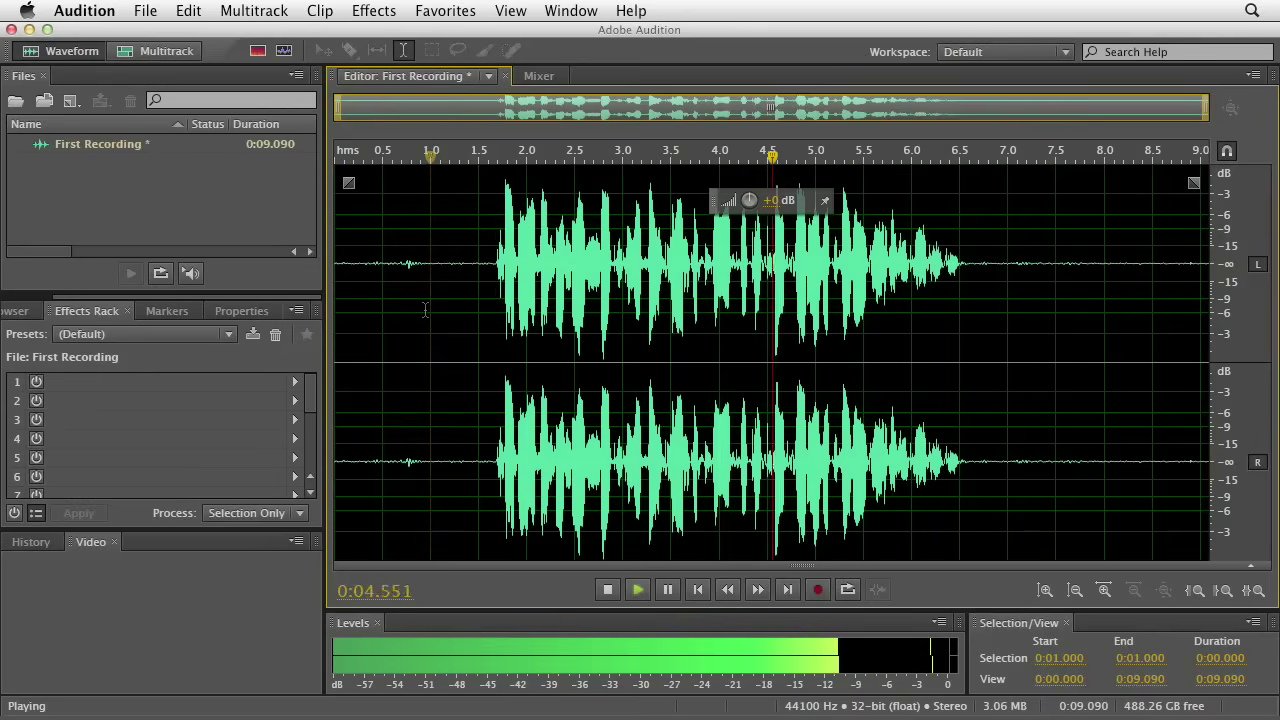
pyautogui.press('space')
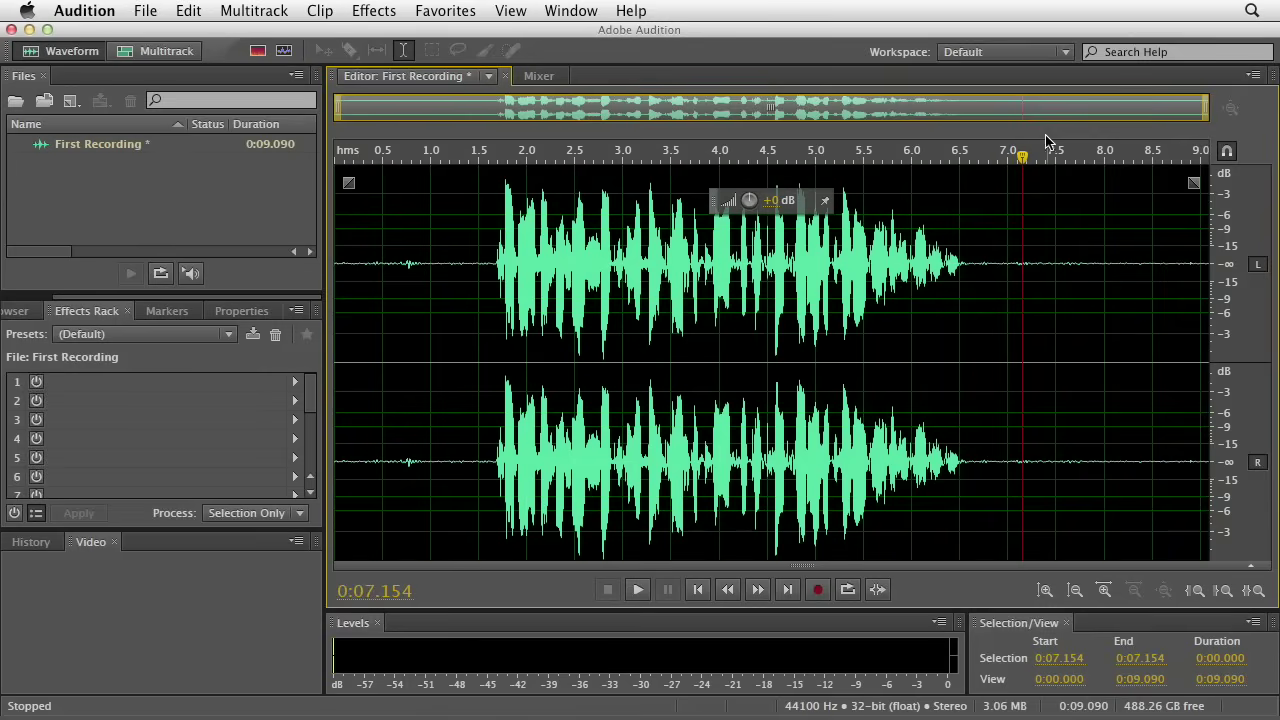
# - Punch in a second phrase from about 7.26 seconds, extending First Recording to 13.507 seconds
pyautogui.moveTo(1021, 157); pyautogui.dragTo(483, 157)
pyautogui.click(637, 589)
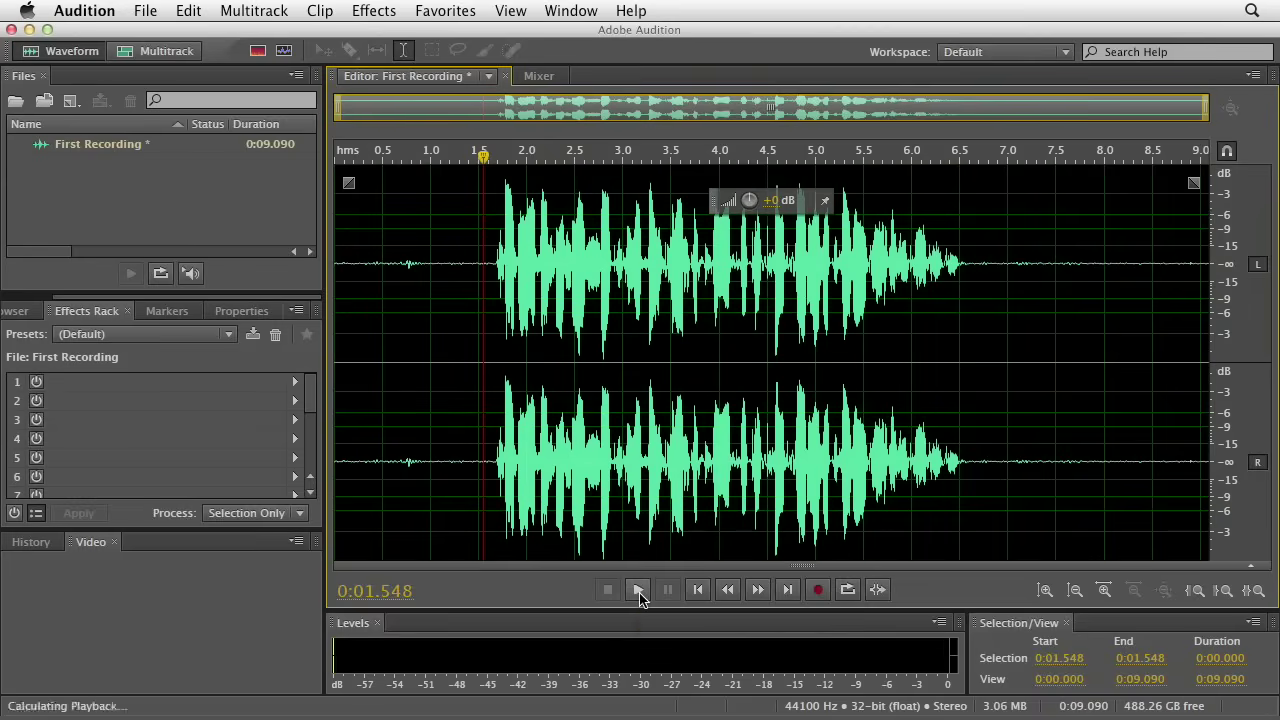
pyautogui.click(817, 590)
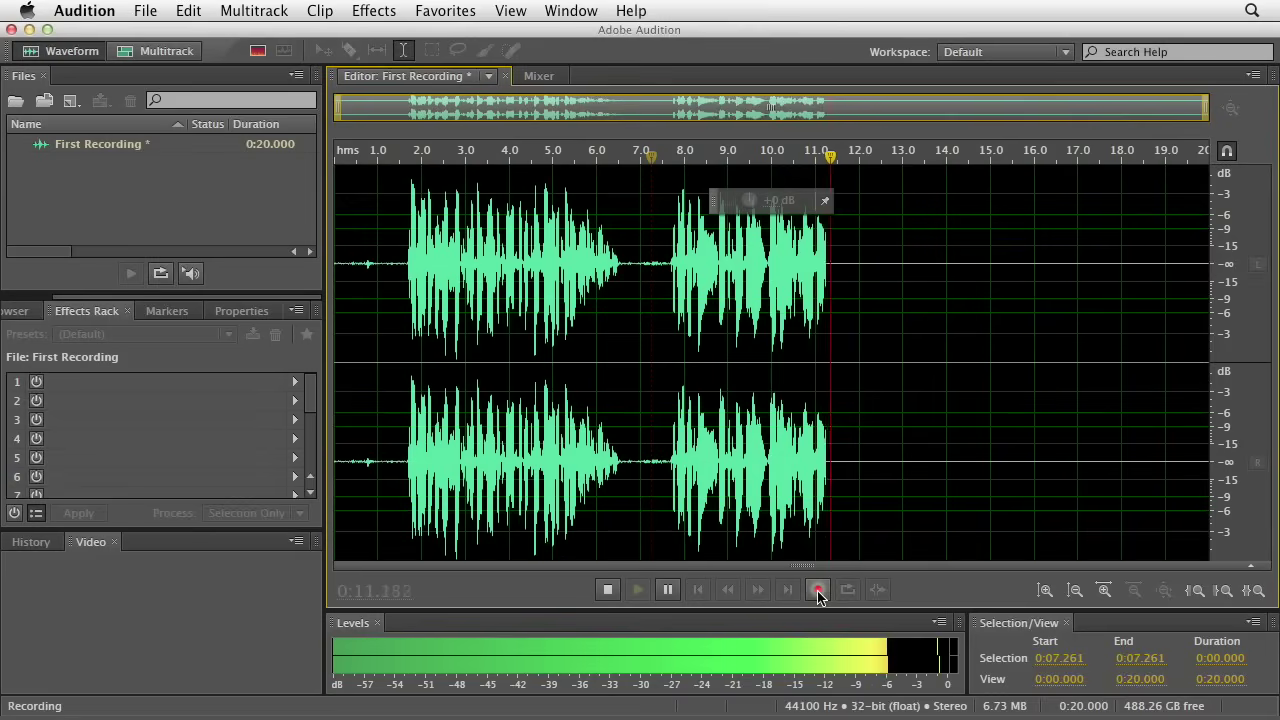
pyautogui.click(608, 590)
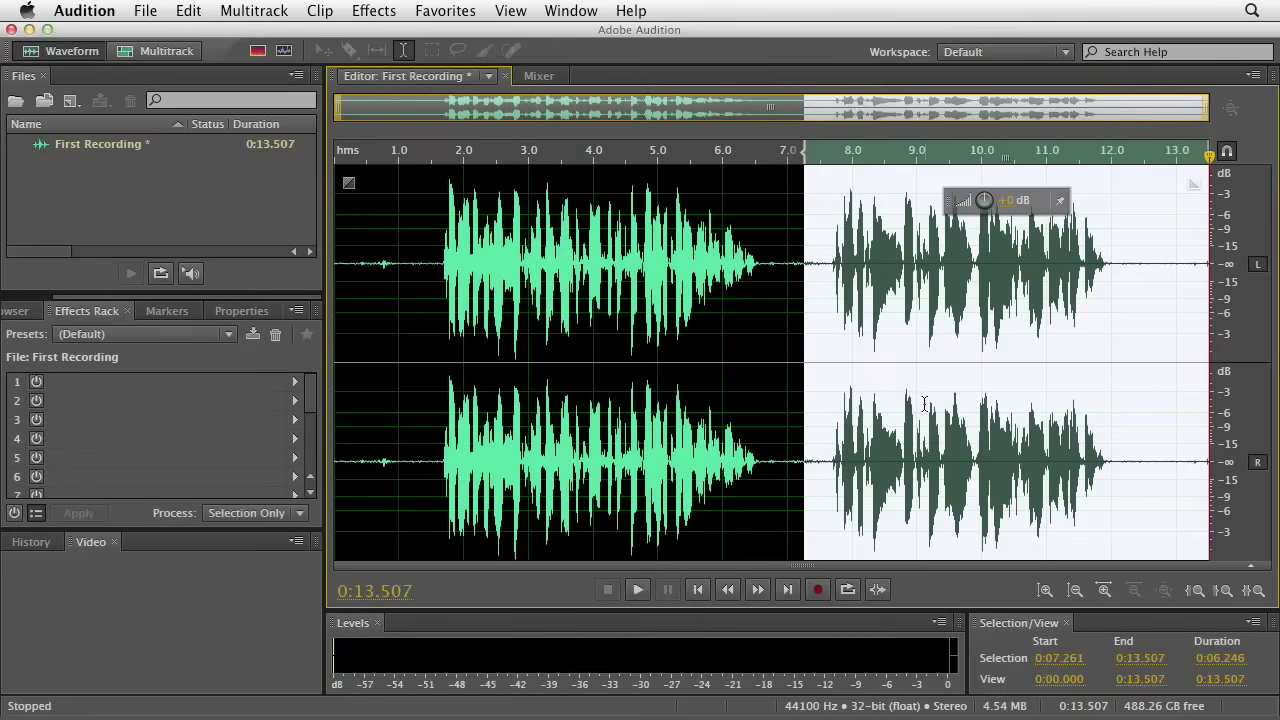
pyautogui.click(790, 364)
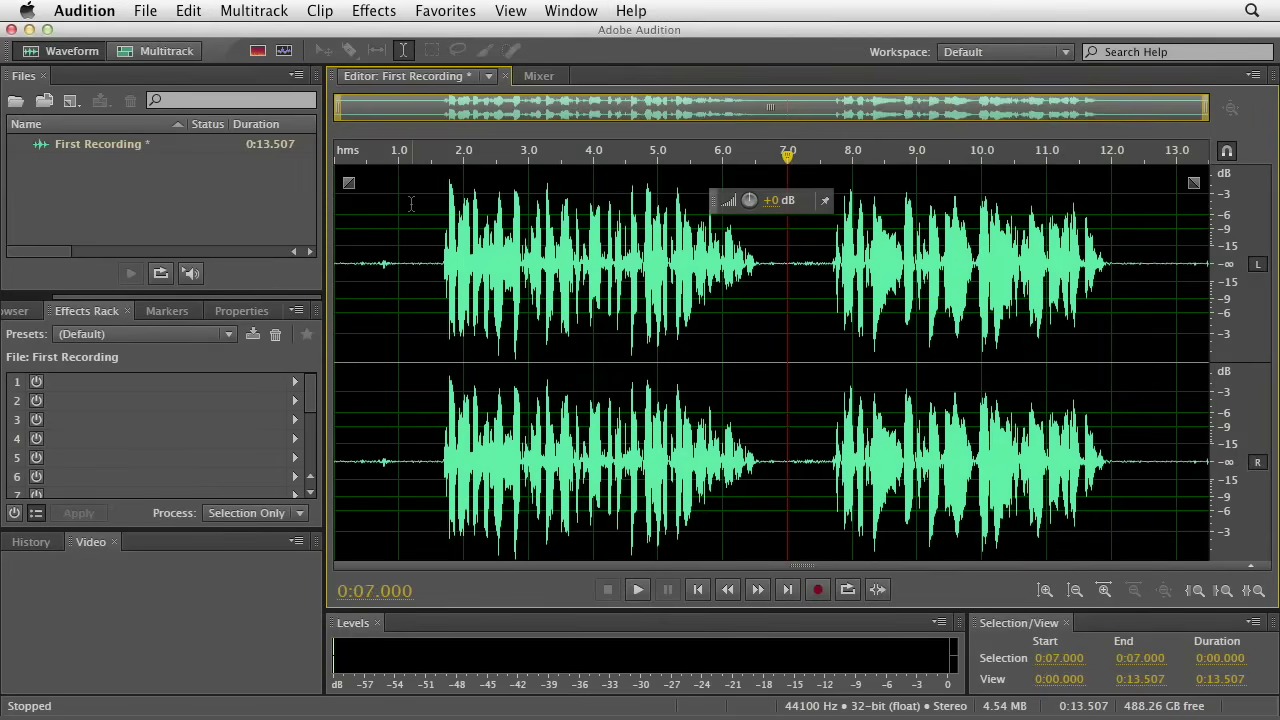
pyautogui.click(428, 158)
pyautogui.press('space')
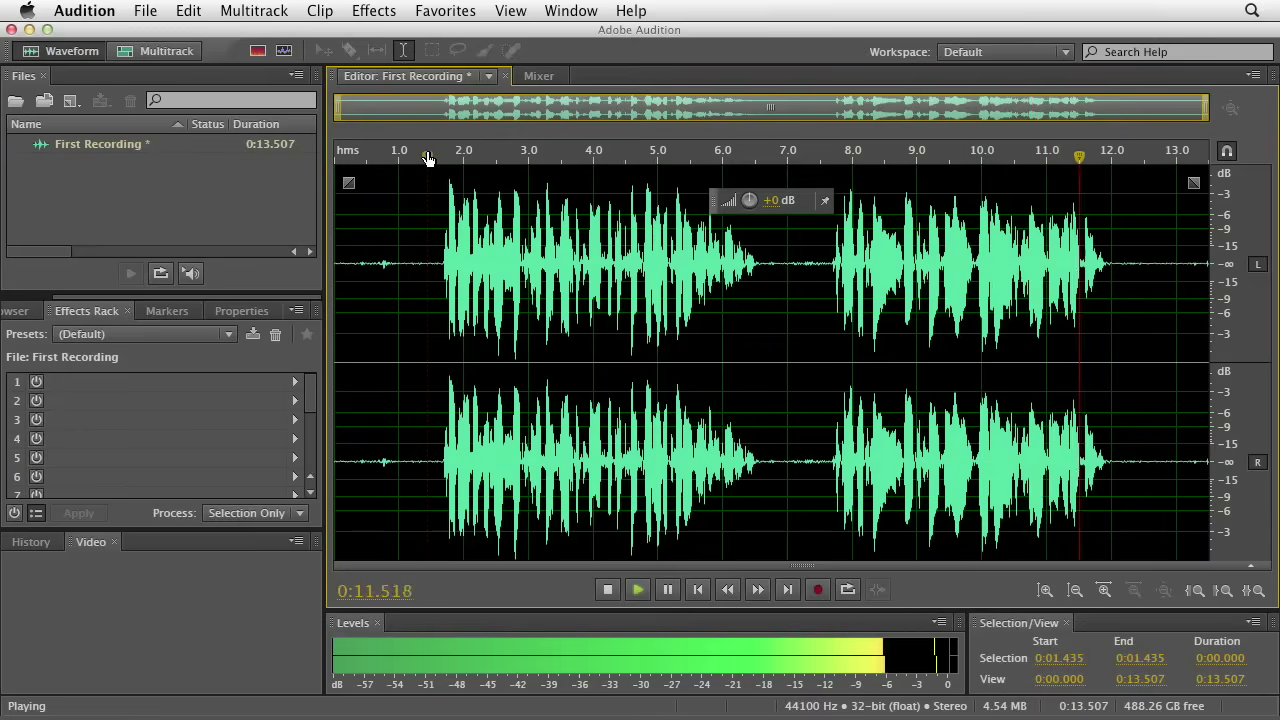
pyautogui.press('space')
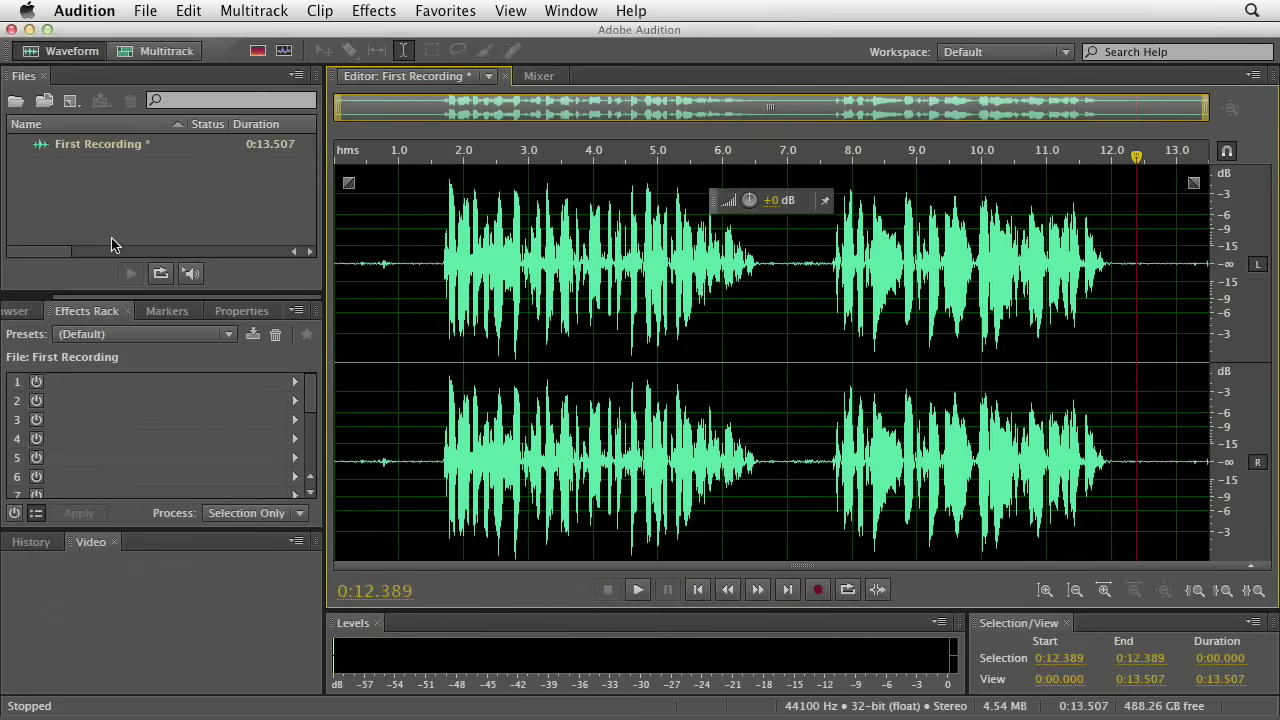
pyautogui.click(155, 149)
# - Save the recording to the Desktop as First Recording.wav in Wave PCM format
pyautogui.click(145, 10)
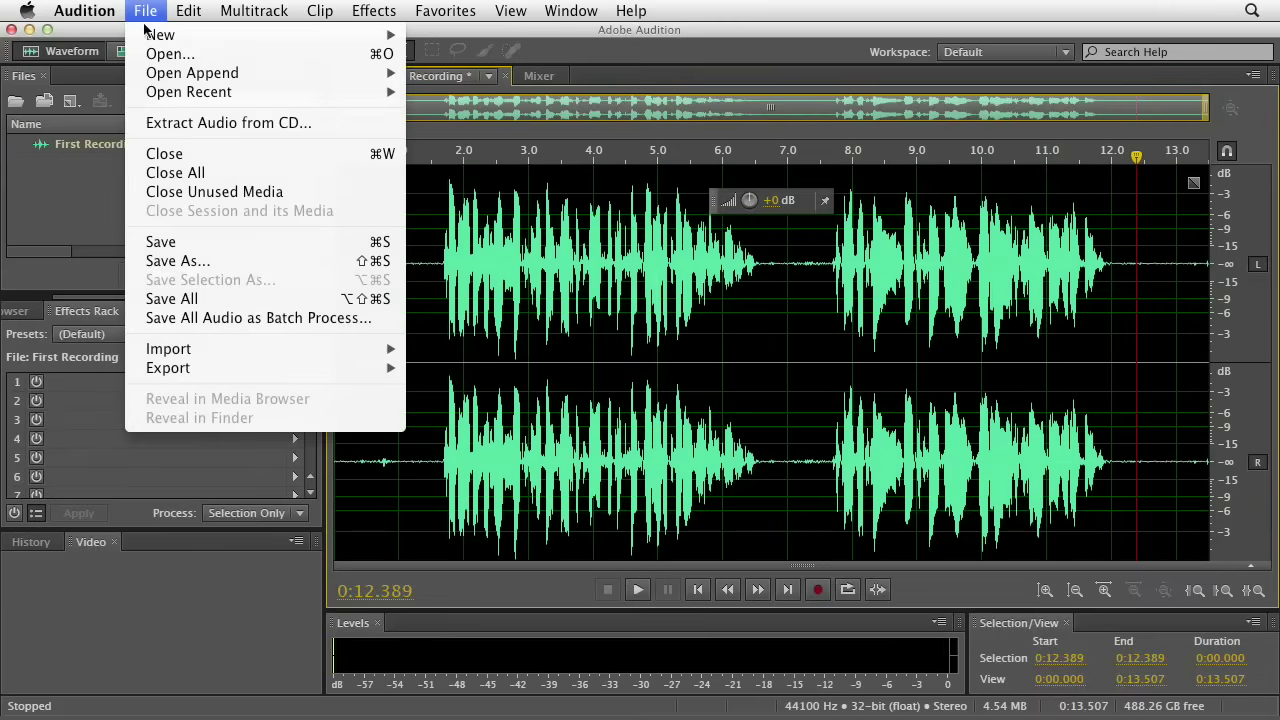
pyautogui.click(182, 242)
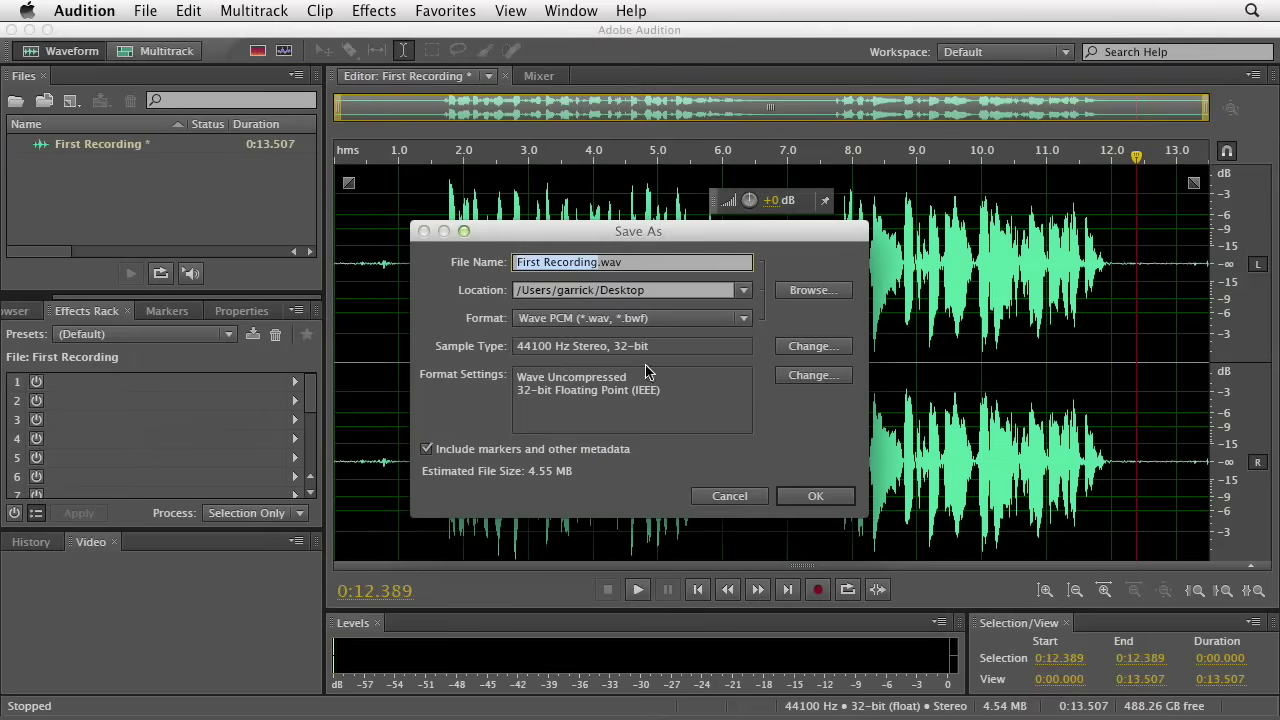
pyautogui.click(821, 500)
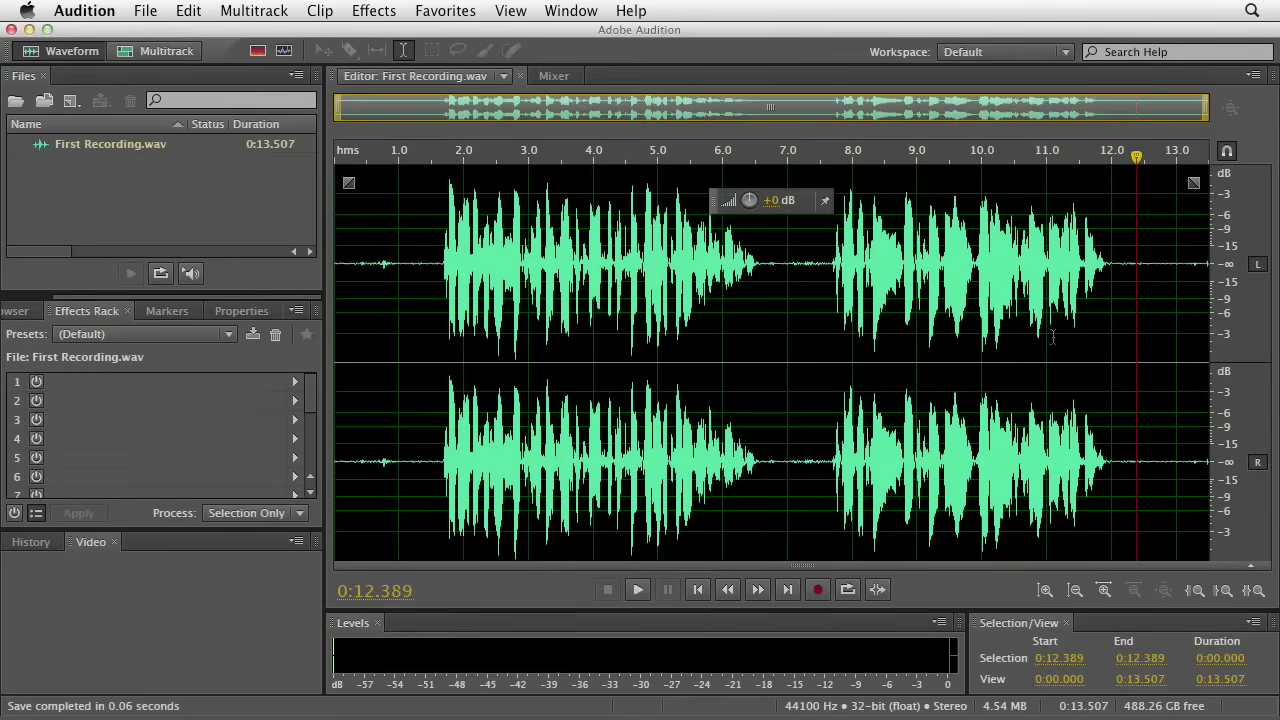
pyautogui.moveTo(764, 347); pyautogui.dragTo(812, 345)
pyautogui.click(720, 347)
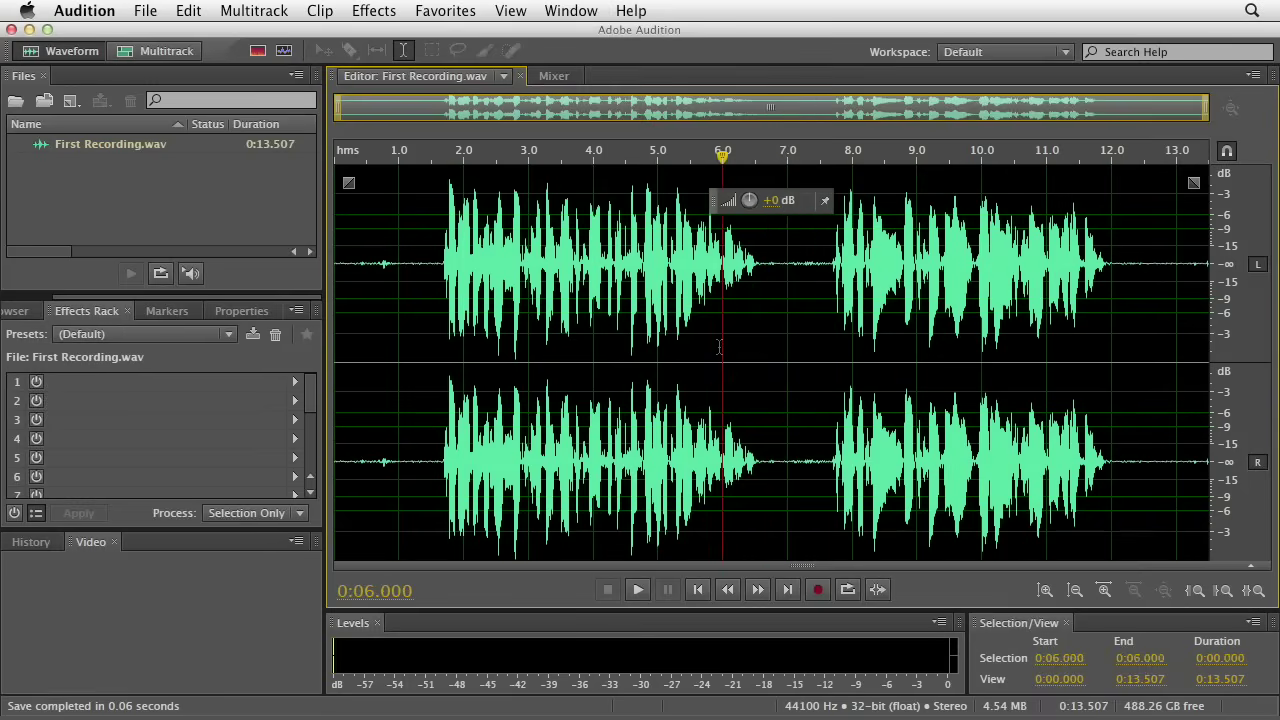